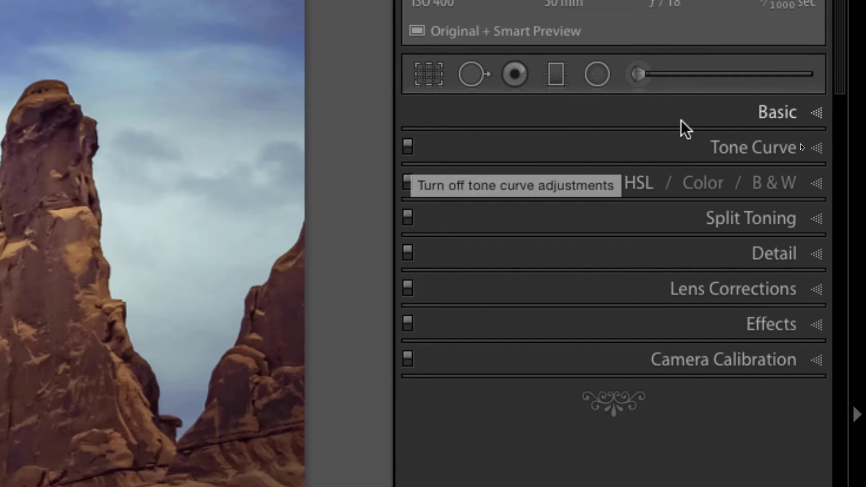
Peek at the Basic panel, then switch Tone Curve off and on twice to compare
click(813, 112)
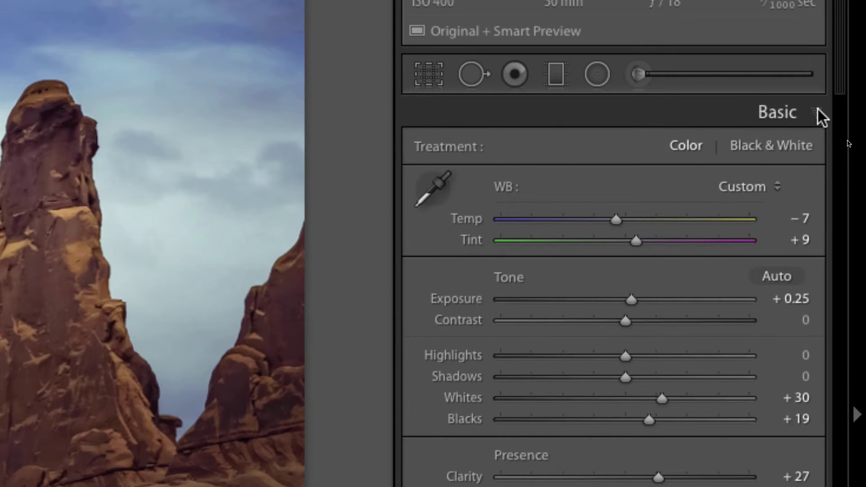
click(818, 107)
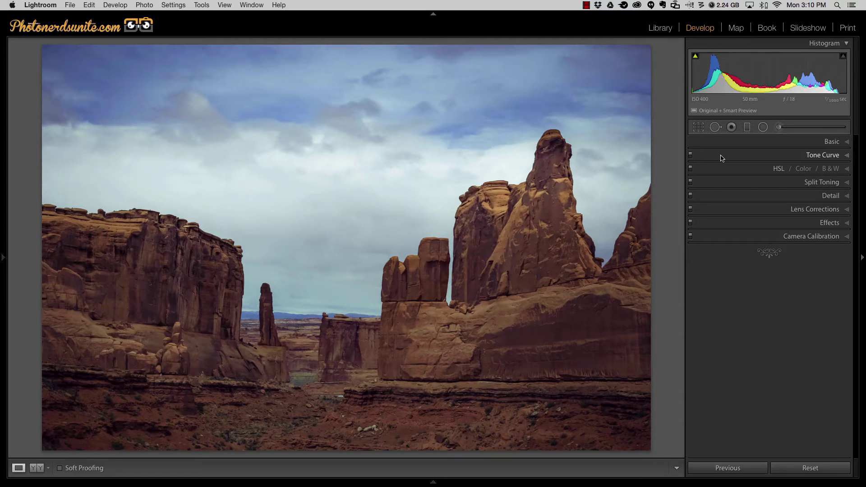
click(691, 155)
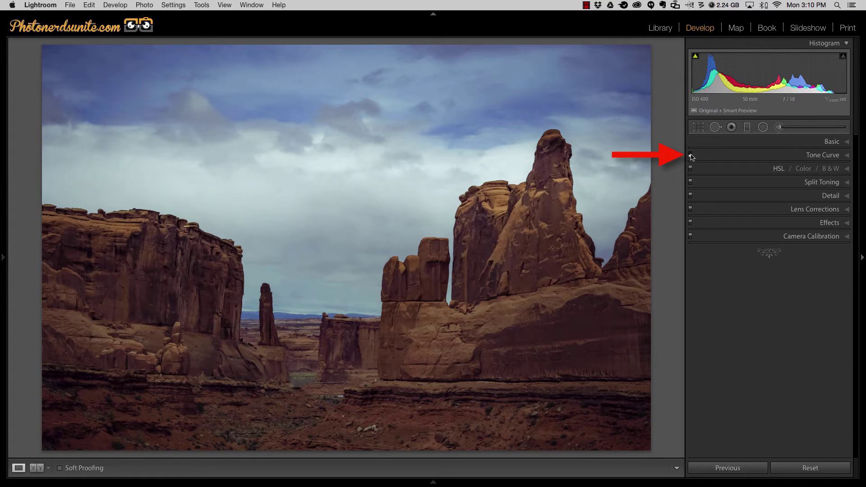
click(691, 155)
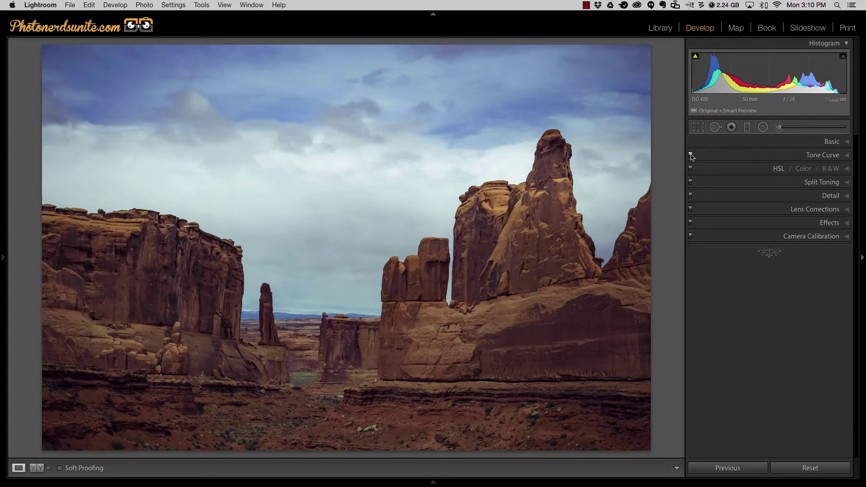
click(691, 155)
click(691, 156)
Switch HSL, Split Toning, Lens Corrections and Effects off and back on to compare each
click(691, 168)
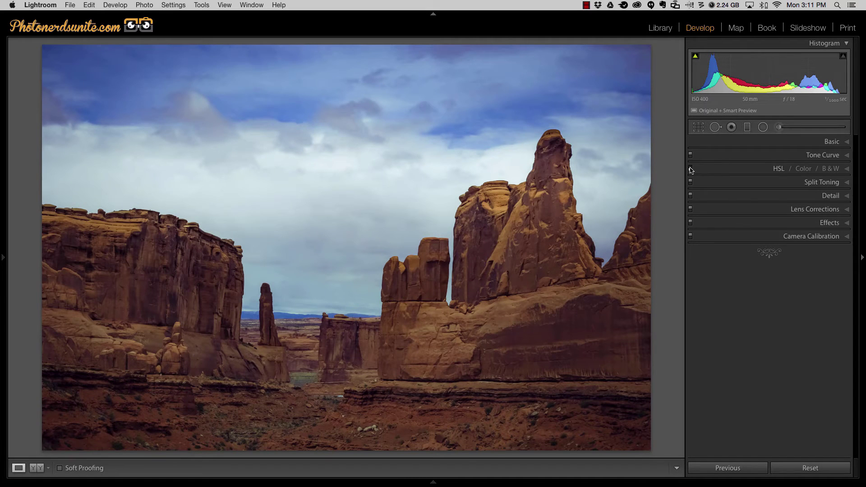
click(691, 169)
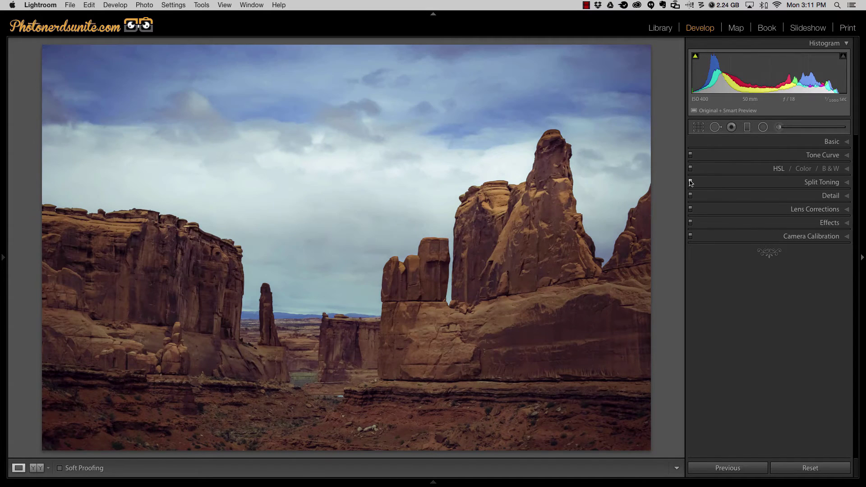
click(690, 182)
click(691, 182)
click(690, 210)
click(690, 210)
click(690, 222)
click(691, 222)
Compare Camera Calibration on and off, then have Split Toning and Camera Calibration both enabled
click(690, 236)
click(691, 237)
click(691, 182)
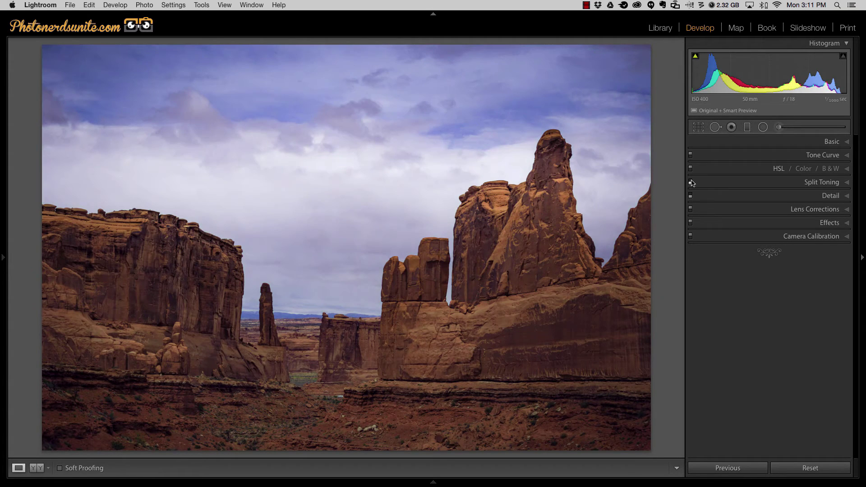
click(691, 236)
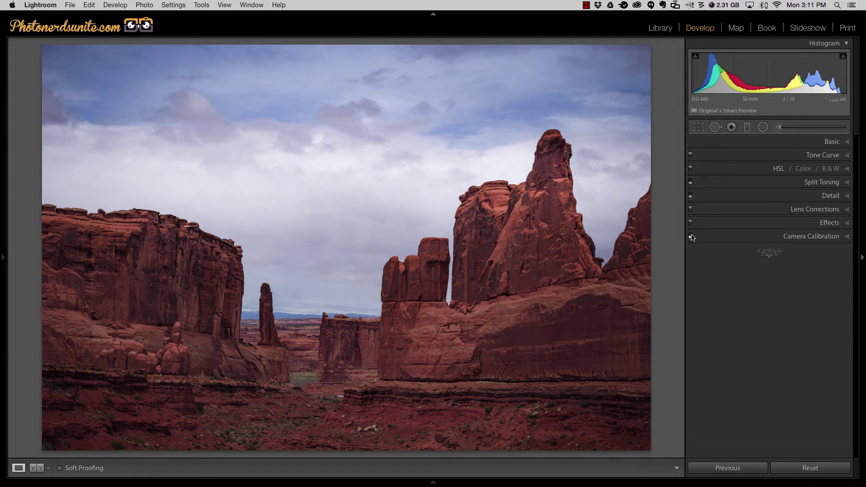
click(715, 129)
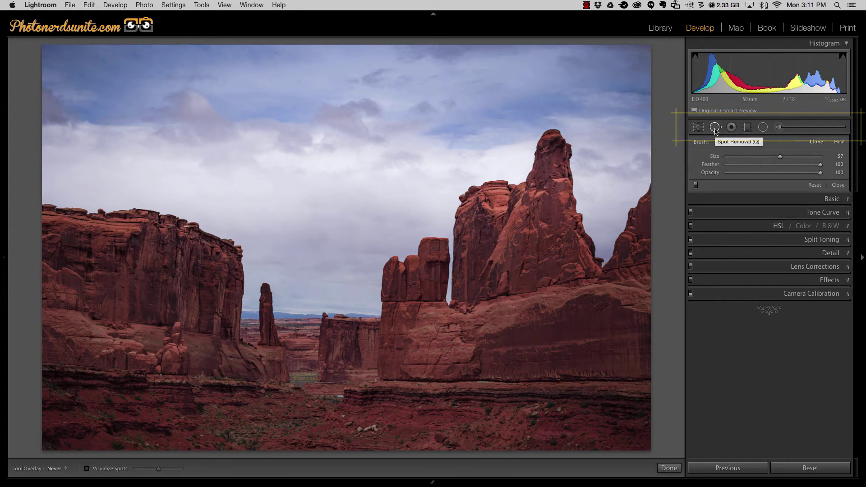
click(696, 185)
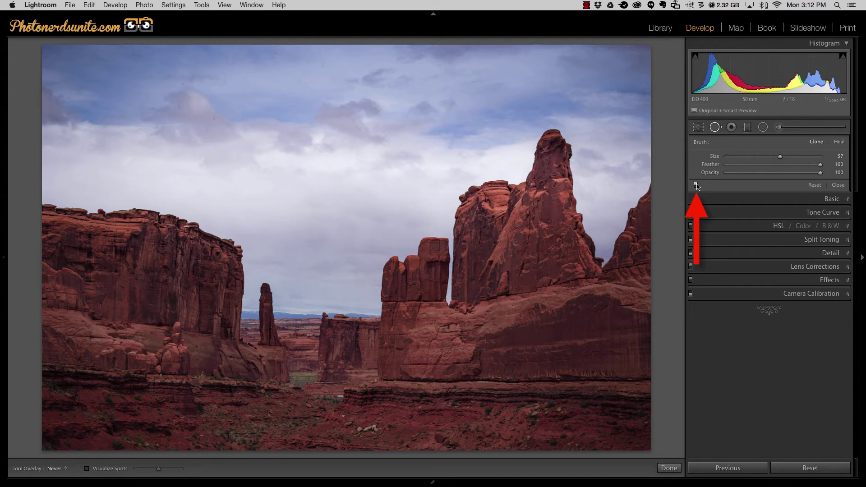
key(m)
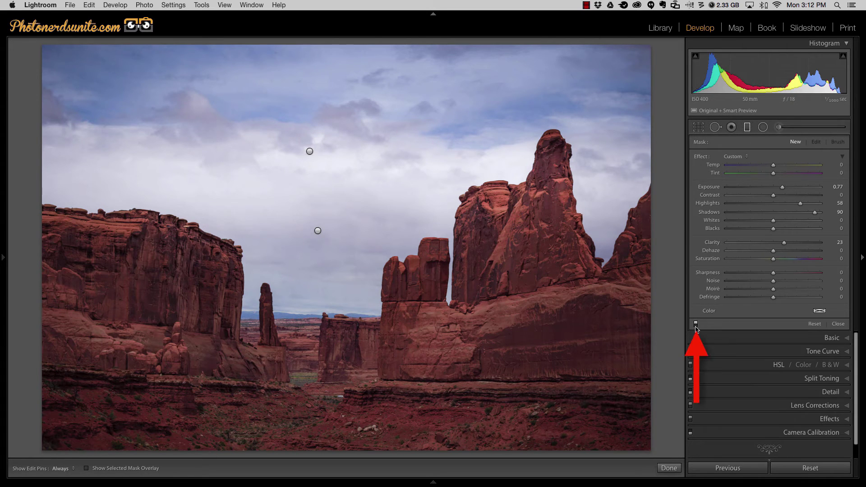
click(763, 127)
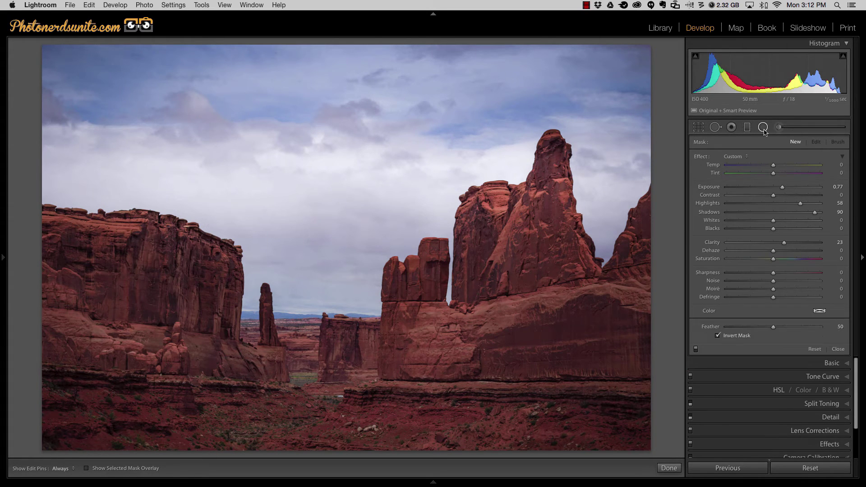
click(778, 127)
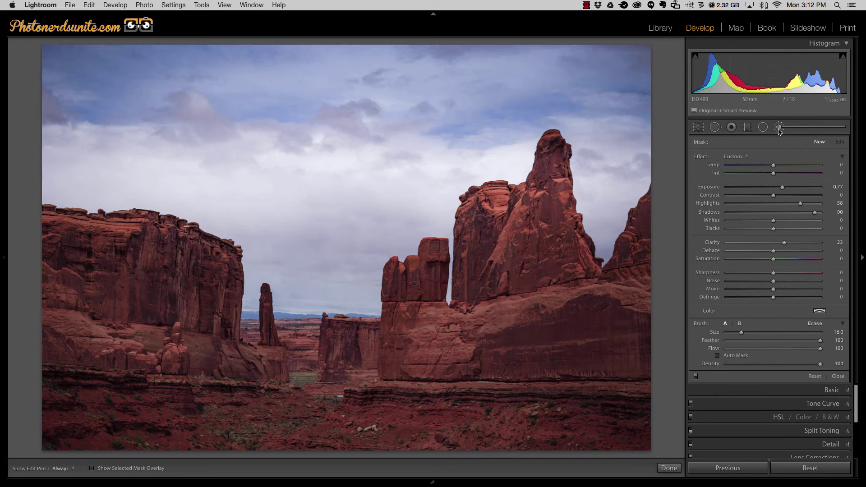
key(k)
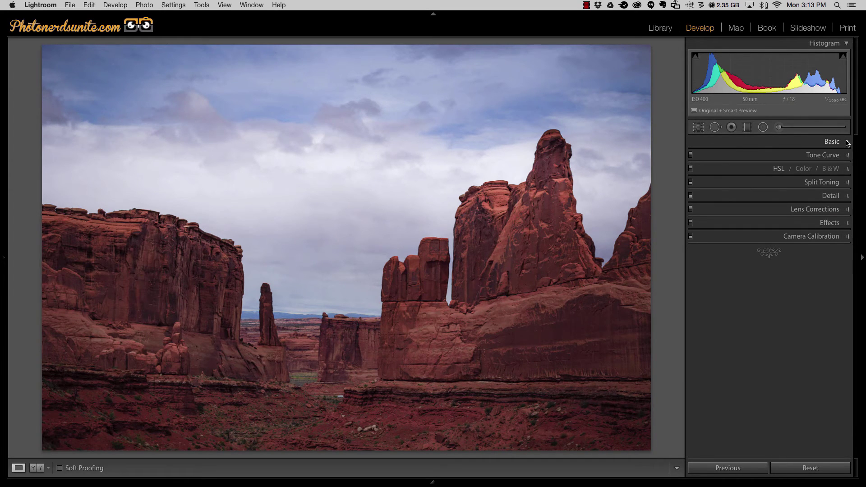
Expand Basic, then reset and undo Tone and Presence, keeping Exposure +0.25, Whites +30, Blacks +19, Clarity +27
click(847, 142)
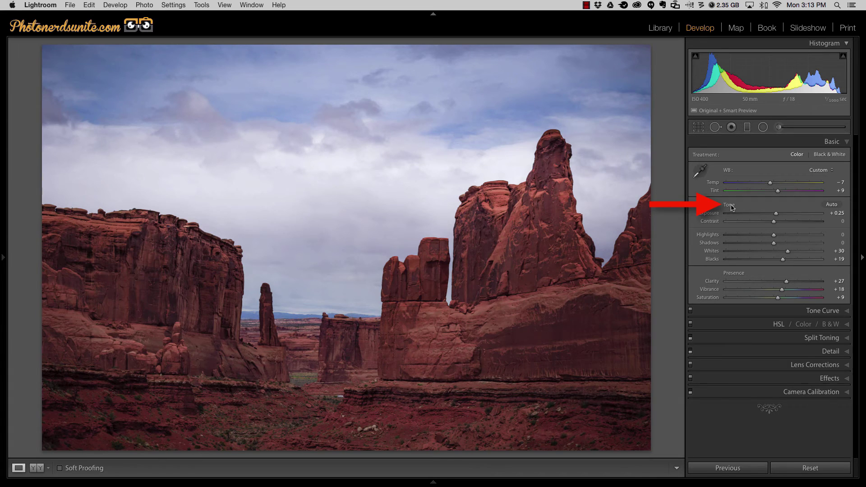
double_click(730, 206)
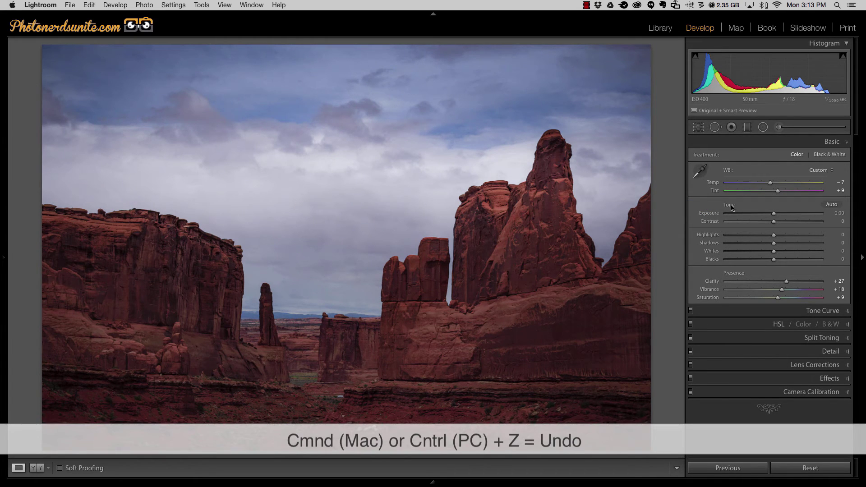
key(super+z)
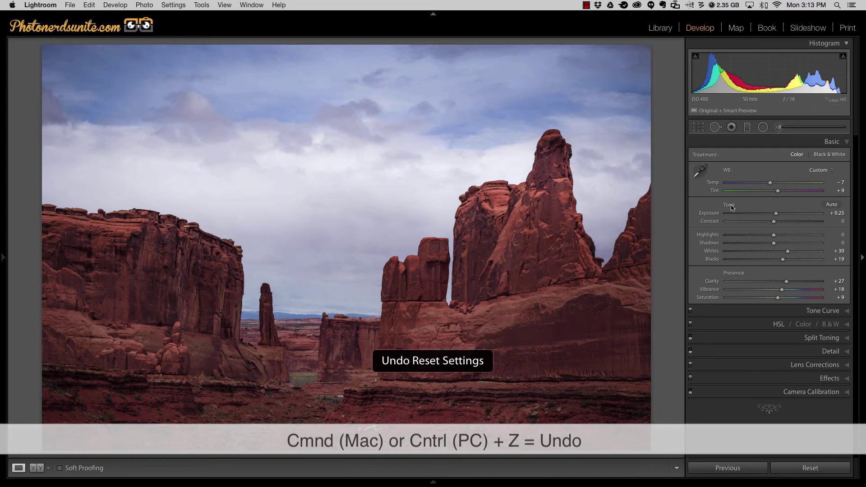
double_click(734, 273)
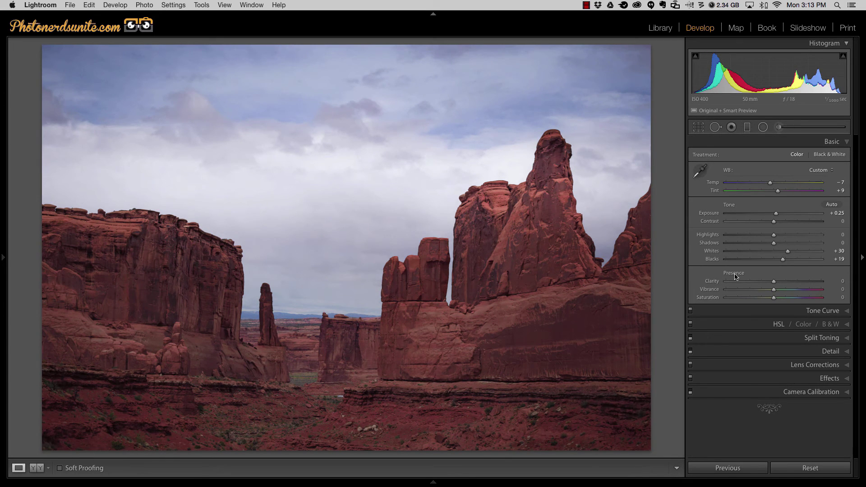
key(super+z)
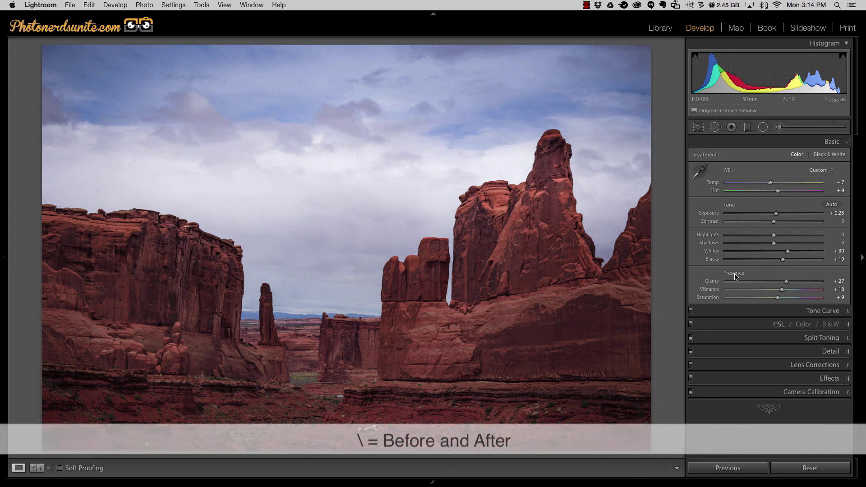
key(backslash)
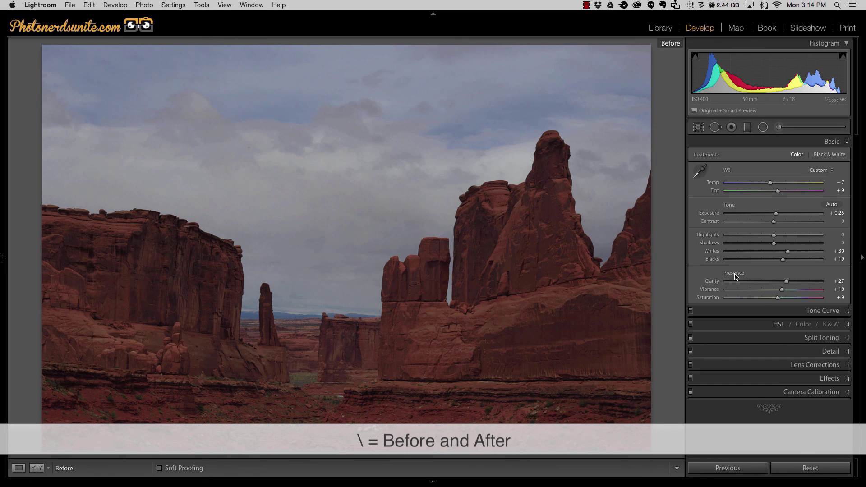
key(backslash)
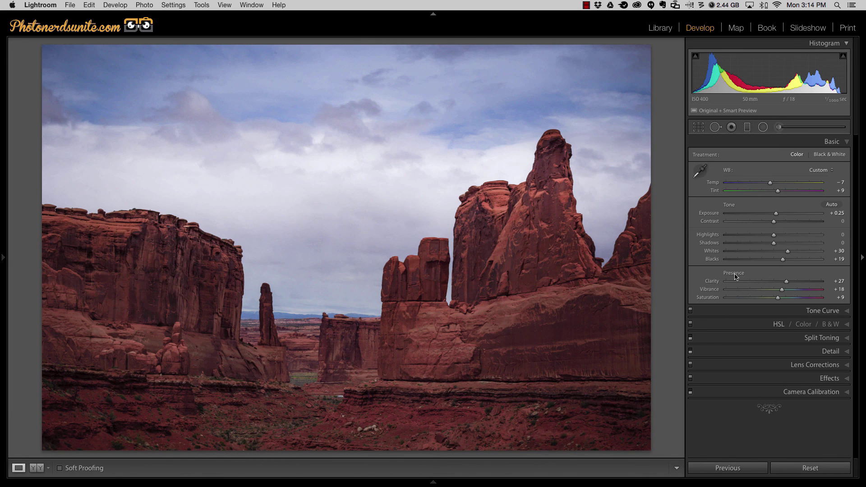
key(backslash)
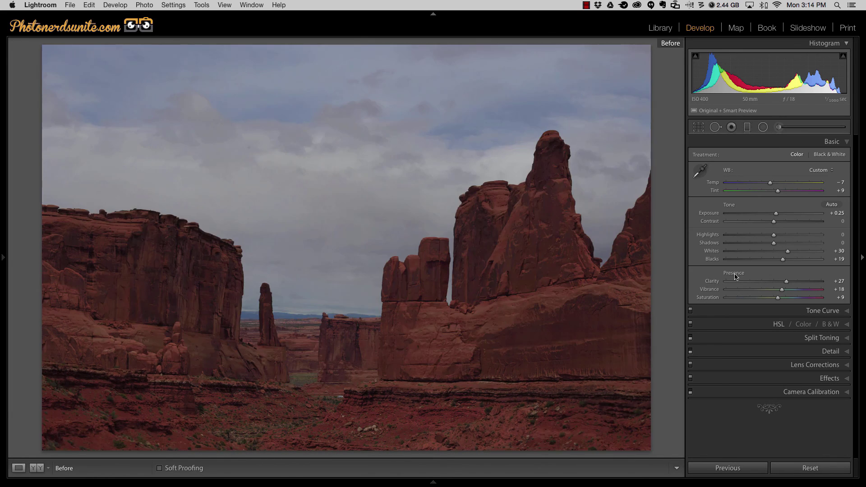
key(backslash)
key(backslash)
key(backslash)
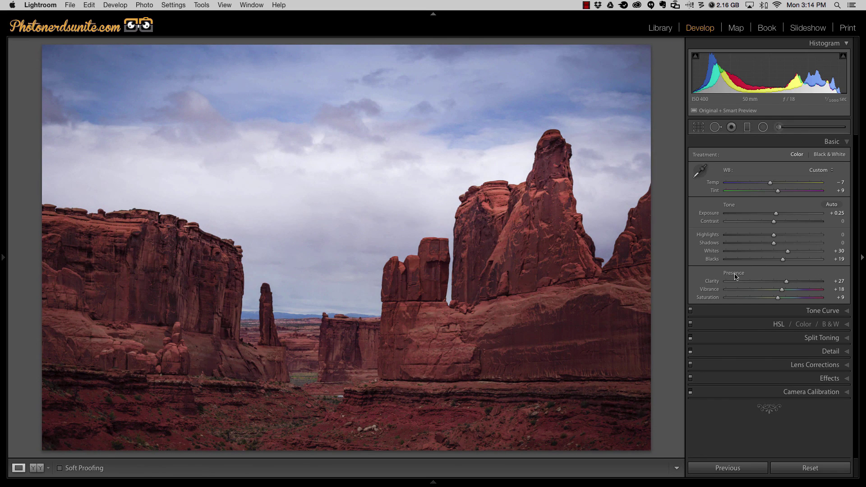